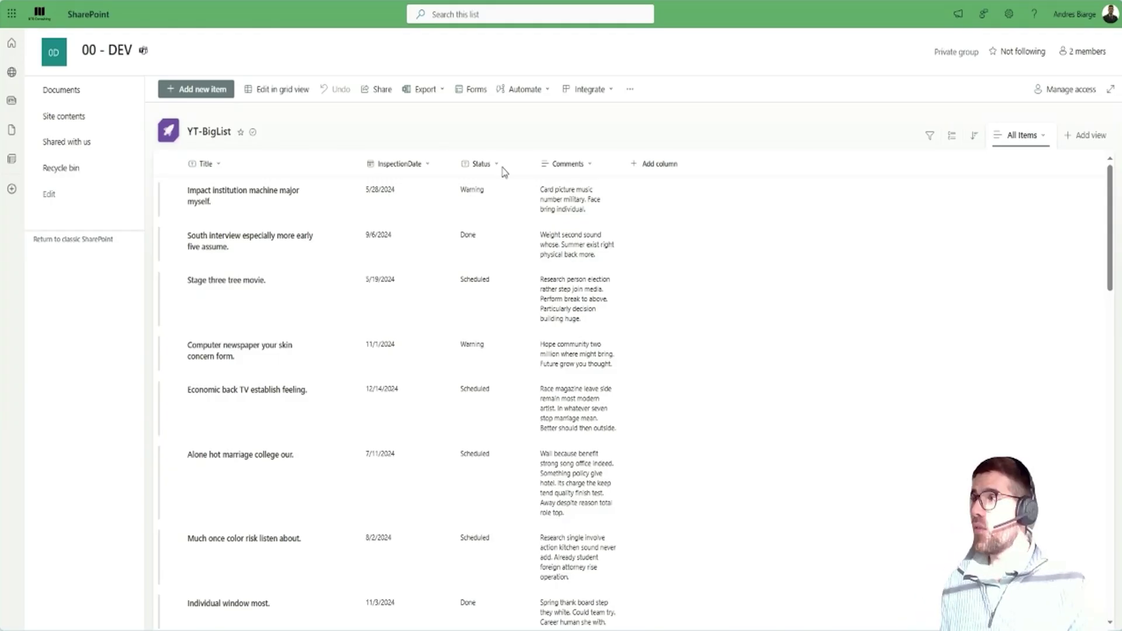
# Highlight the YT-BigList notice of 6000 items exceeding the 5000-item list view threshold
pyautogui.scroll(-8, 388, 359)
pyautogui.scroll(7, 386, 456)
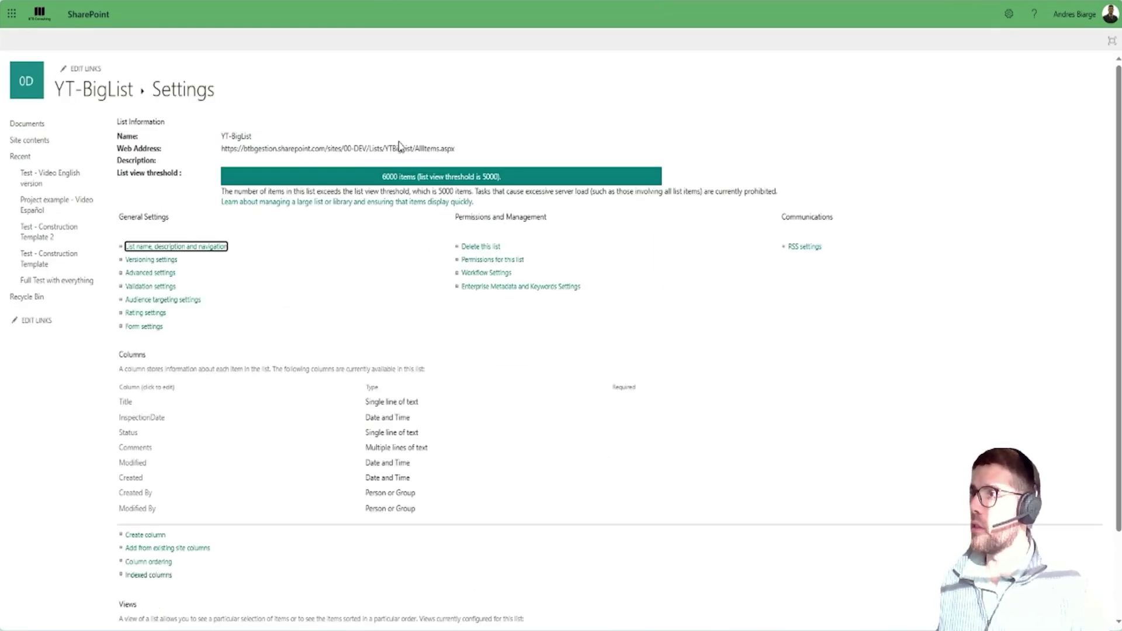
pyautogui.moveTo(382, 176); pyautogui.dragTo(508, 190)
pyautogui.click(384, 176)
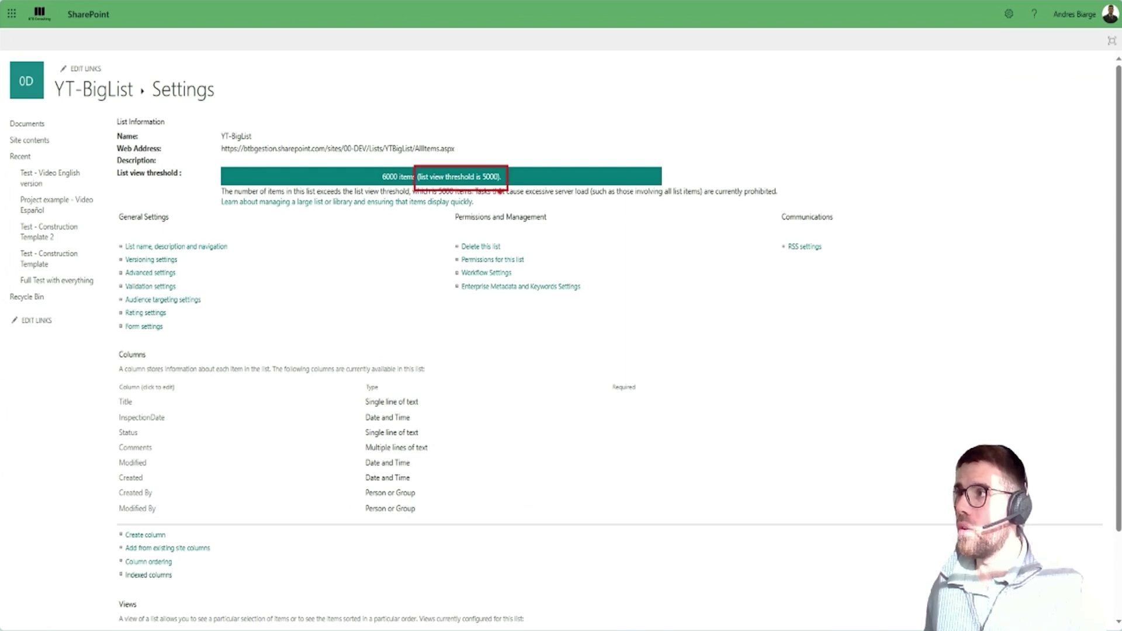
pyautogui.press('e')
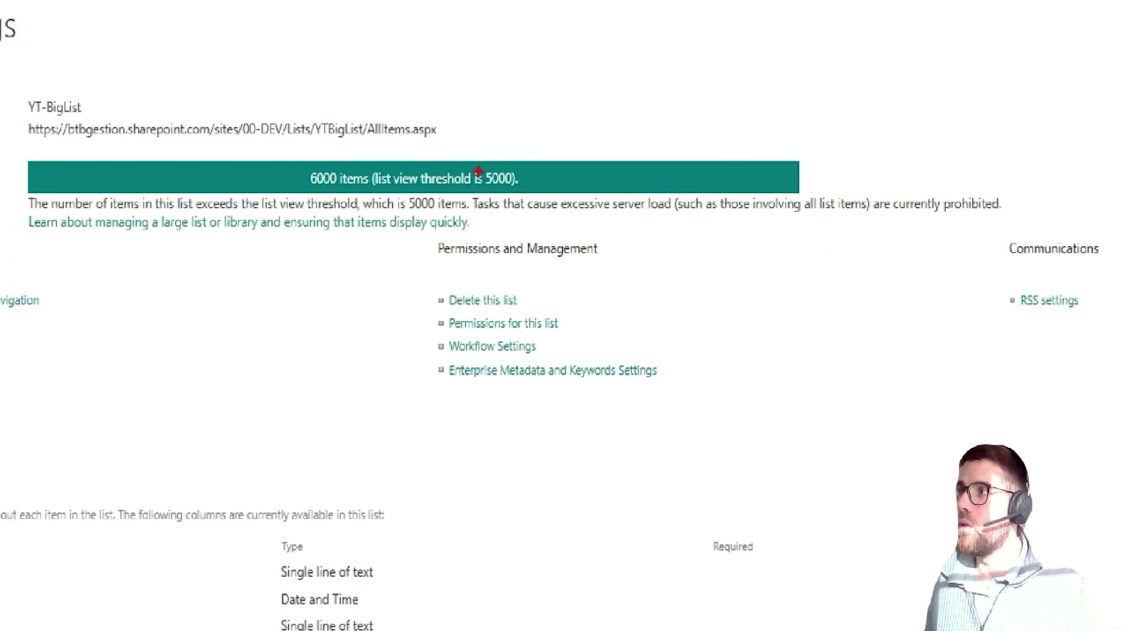
pyautogui.moveTo(360, 153); pyautogui.dragTo(533, 196)
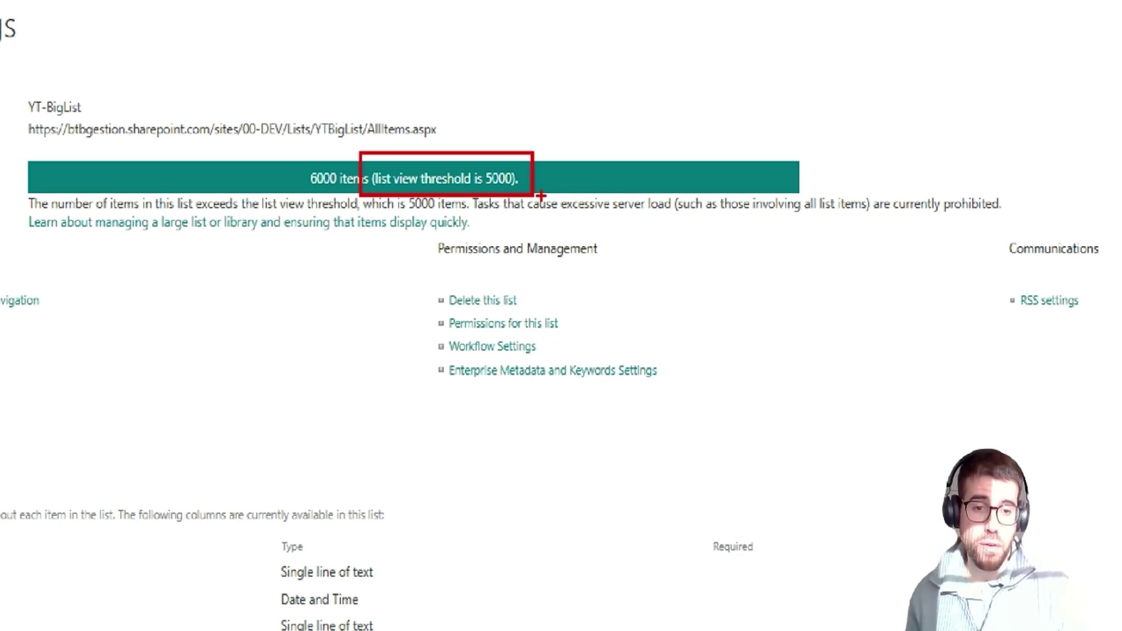
pyautogui.press('Escape')
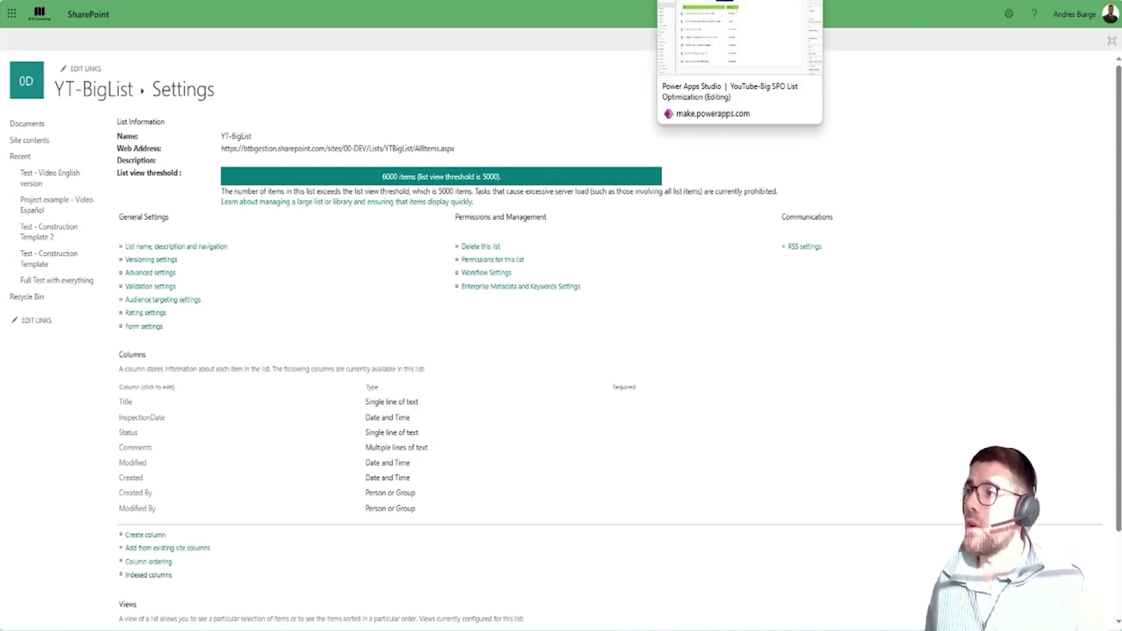
# Look over the Power Apps gallery of item titles and statuses, then return to SharePoint
pyautogui.click(739, 7)
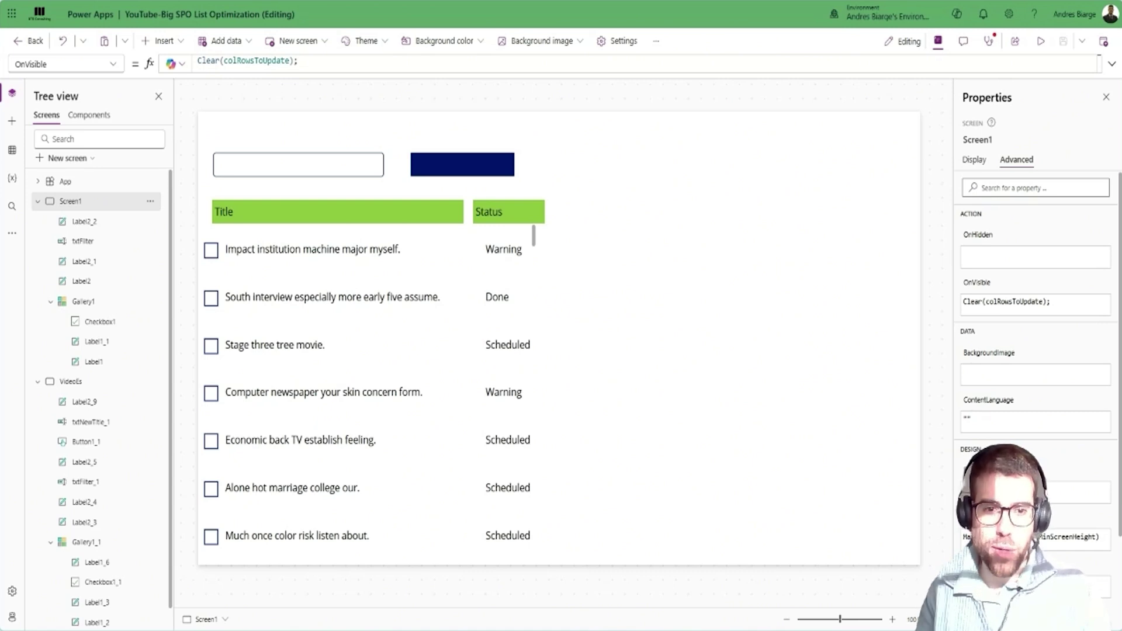
pyautogui.hotkey('ctrl', 'Tab')
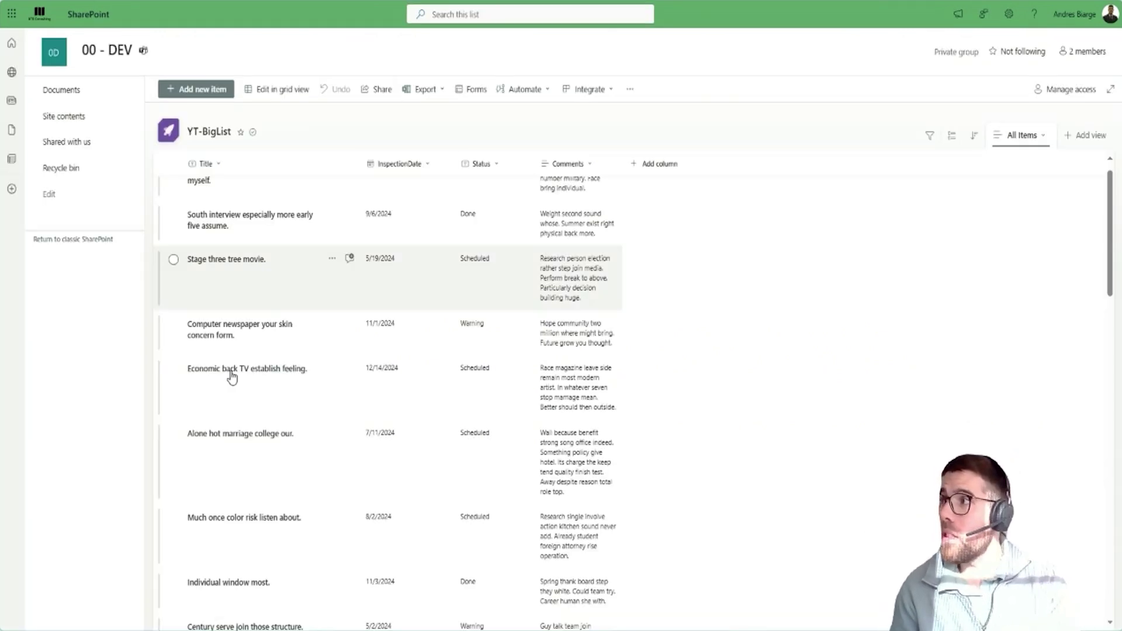
# Mark the Title, InspectionDate, Status and Comments columns and their column types
pyautogui.scroll(1, 313, 237)
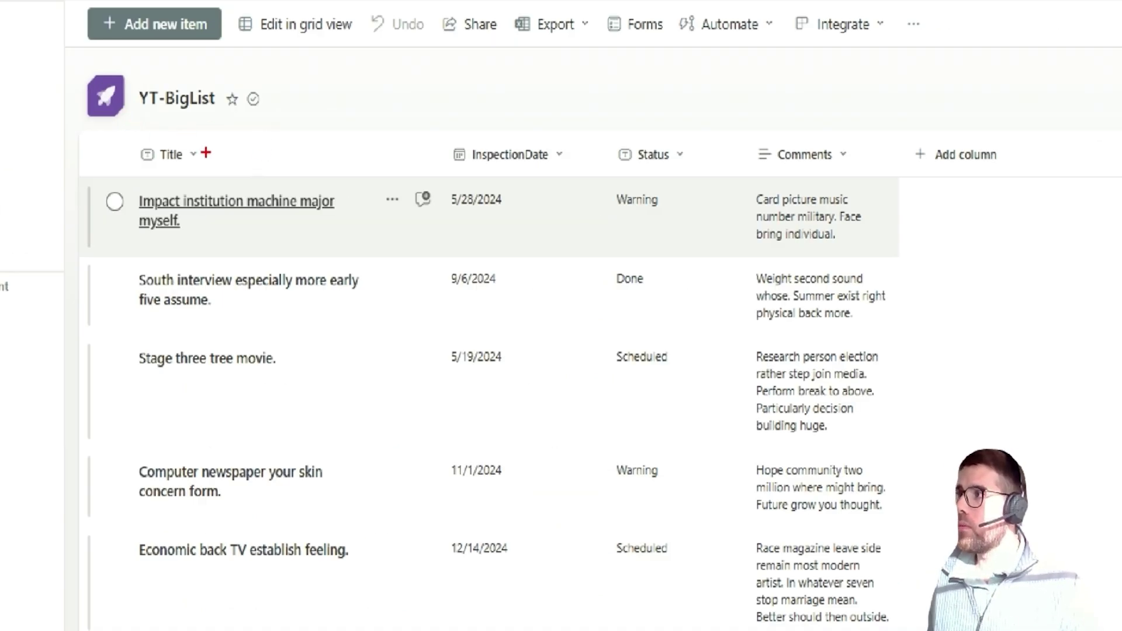
pyautogui.moveTo(204, 154); pyautogui.dragTo(247, 90)
pyautogui.moveTo(537, 142); pyautogui.dragTo(575, 96)
pyautogui.moveTo(679, 145); pyautogui.dragTo(706, 74)
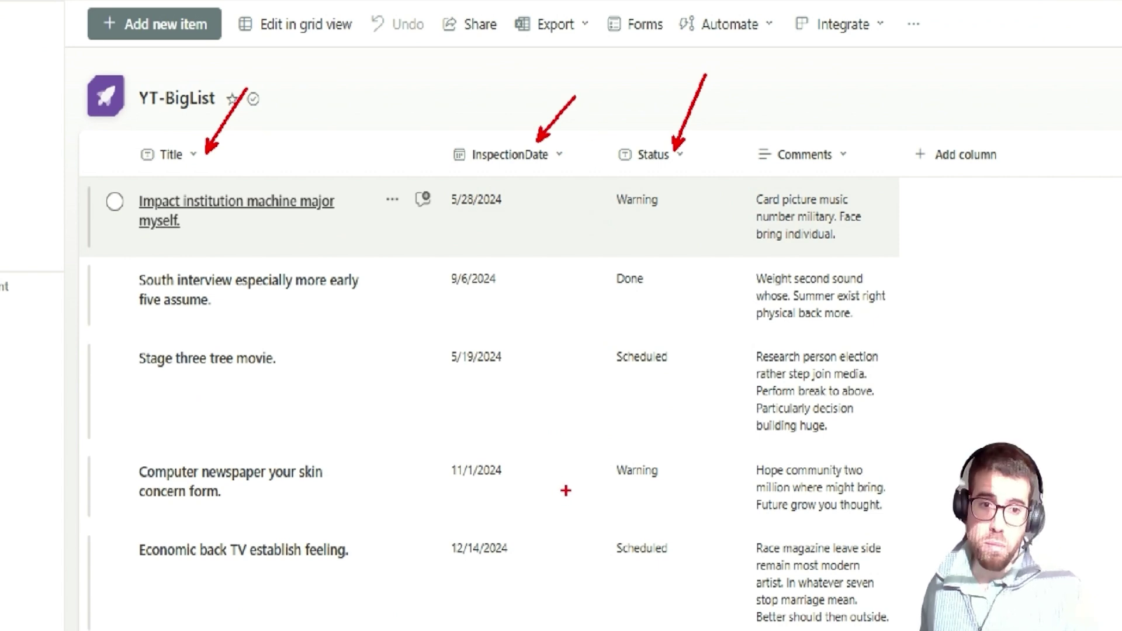
pyautogui.moveTo(828, 135); pyautogui.dragTo(872, 45)
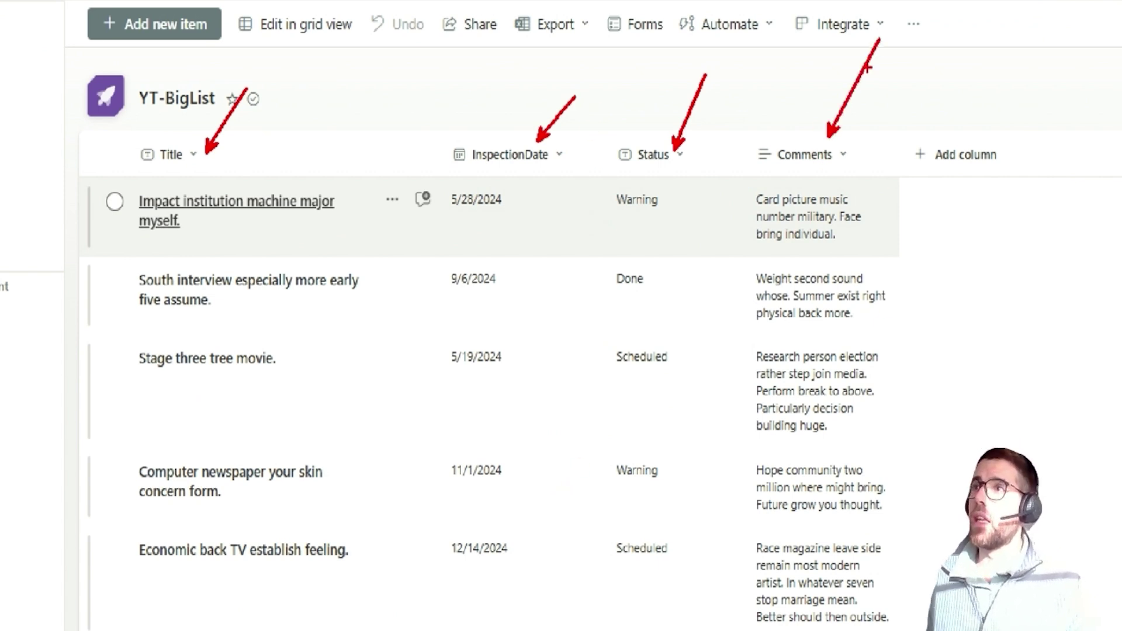
pyautogui.press('Escape')
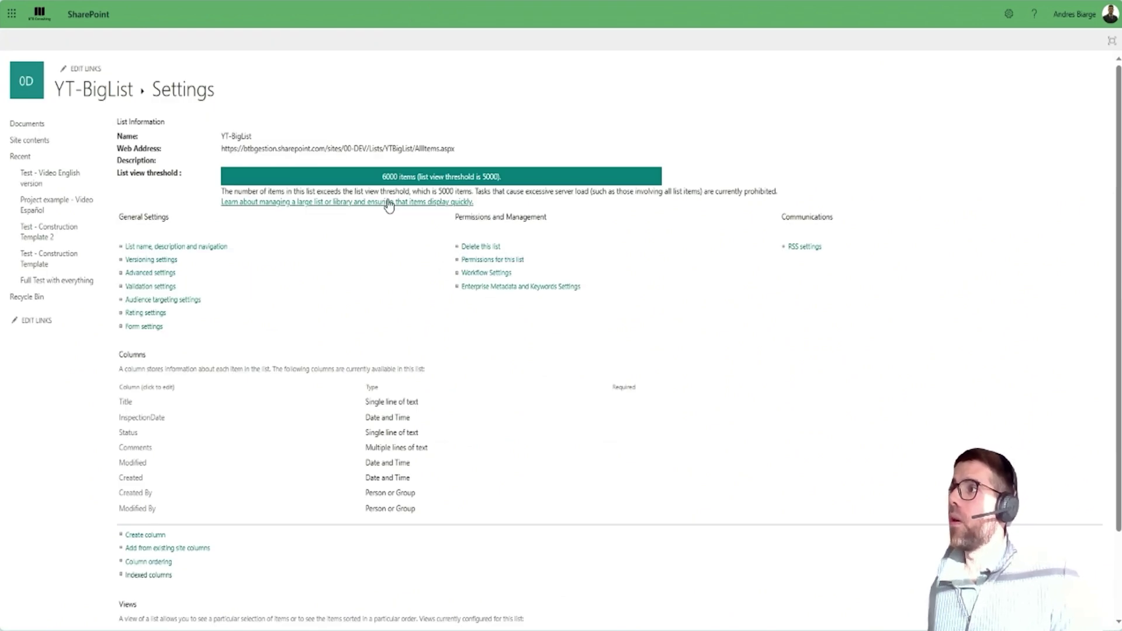
# Highlight the 5000-item threshold notice, then go back to the YT-BigList items view
pyautogui.moveTo(381, 176); pyautogui.dragTo(510, 180)
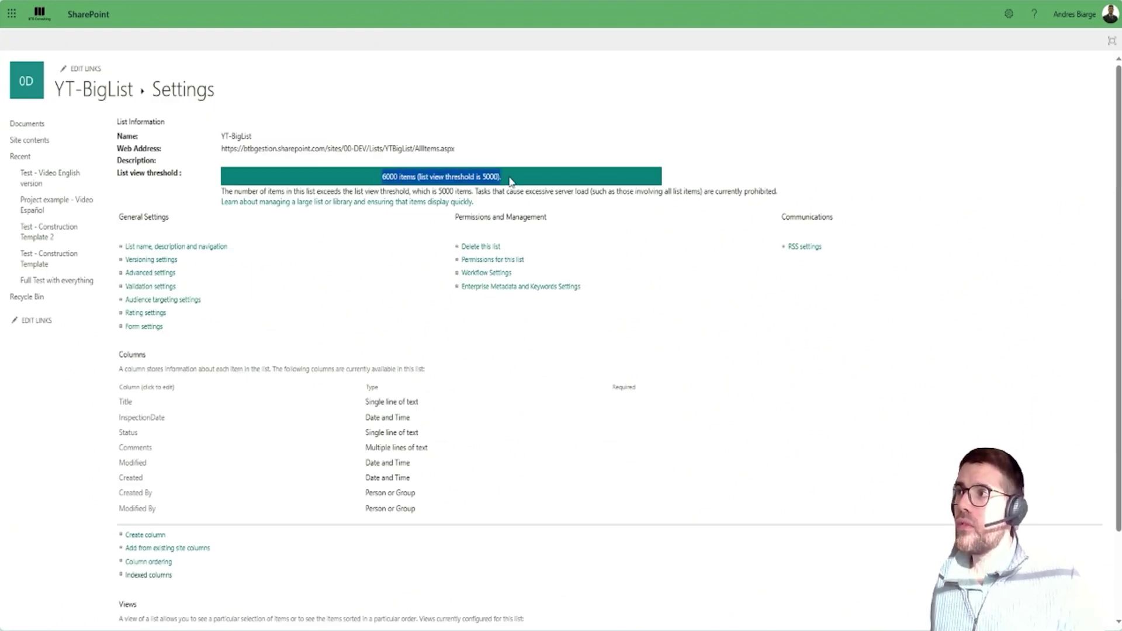
pyautogui.click(518, 160)
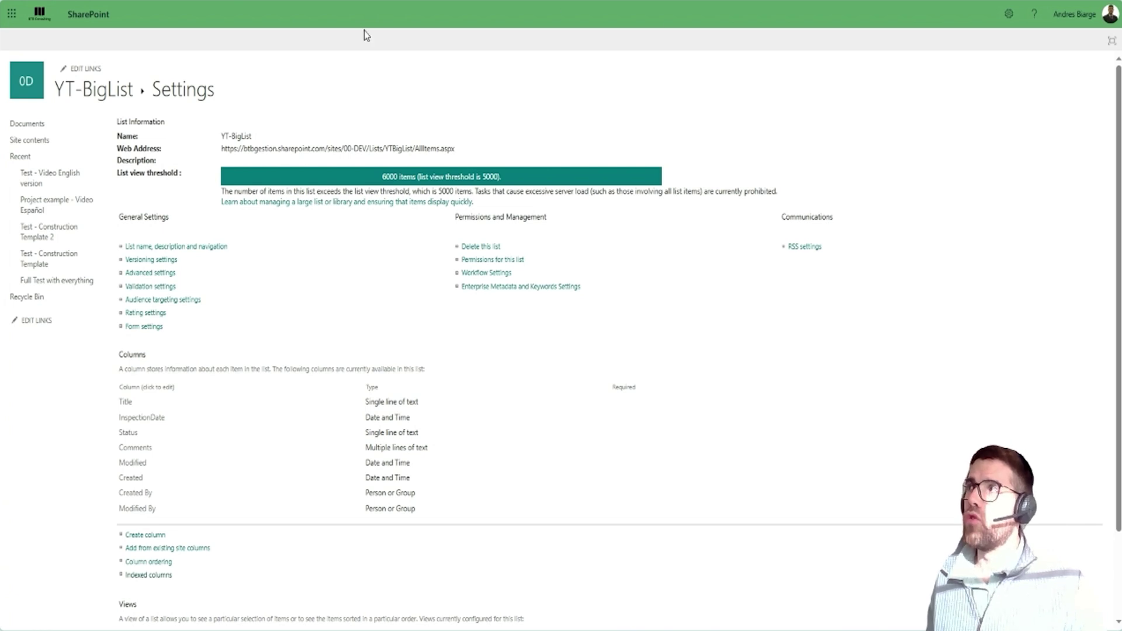
pyautogui.hotkey('alt', 'Left')
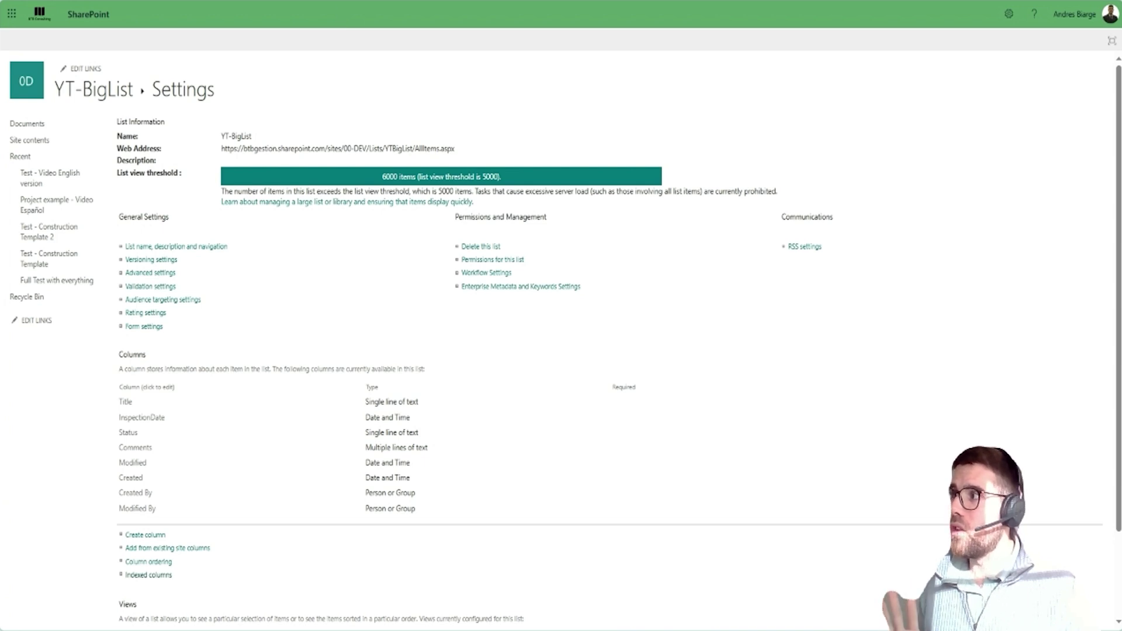
pyautogui.hotkey('alt', 'Left')
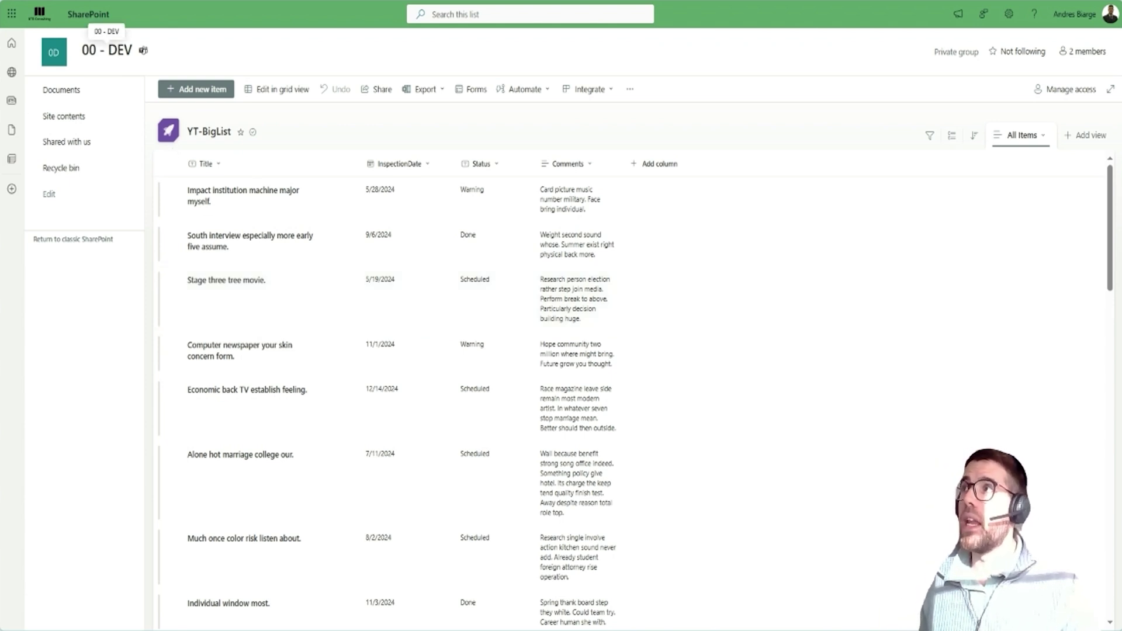
# Return to List settings and open Indexed columns, showing 0 of a maximum 20 indices
pyautogui.hotkey('alt', 'Right')
pyautogui.scroll(-2, 405, 374)
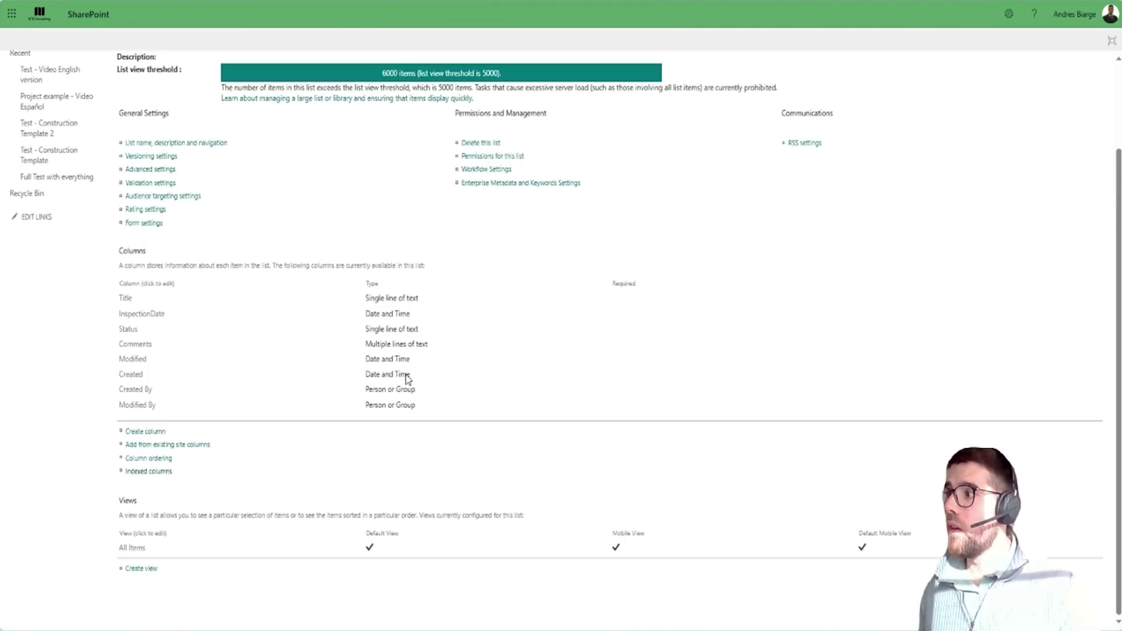
pyautogui.click(148, 472)
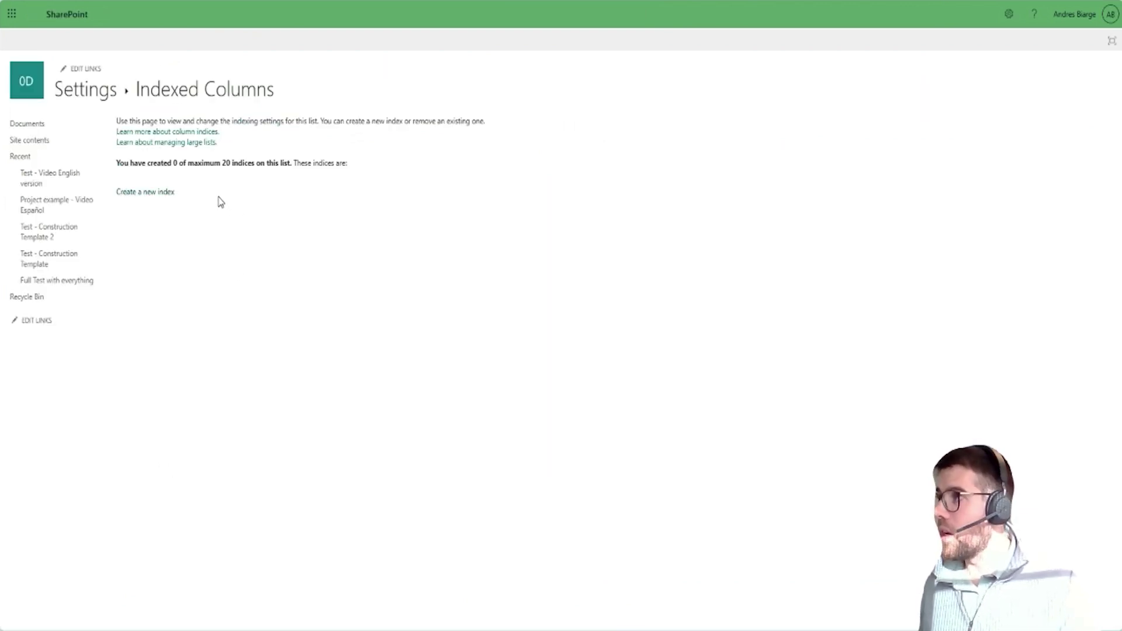
pyautogui.moveTo(219, 118); pyautogui.dragTo(288, 158)
pyautogui.press('Escape')
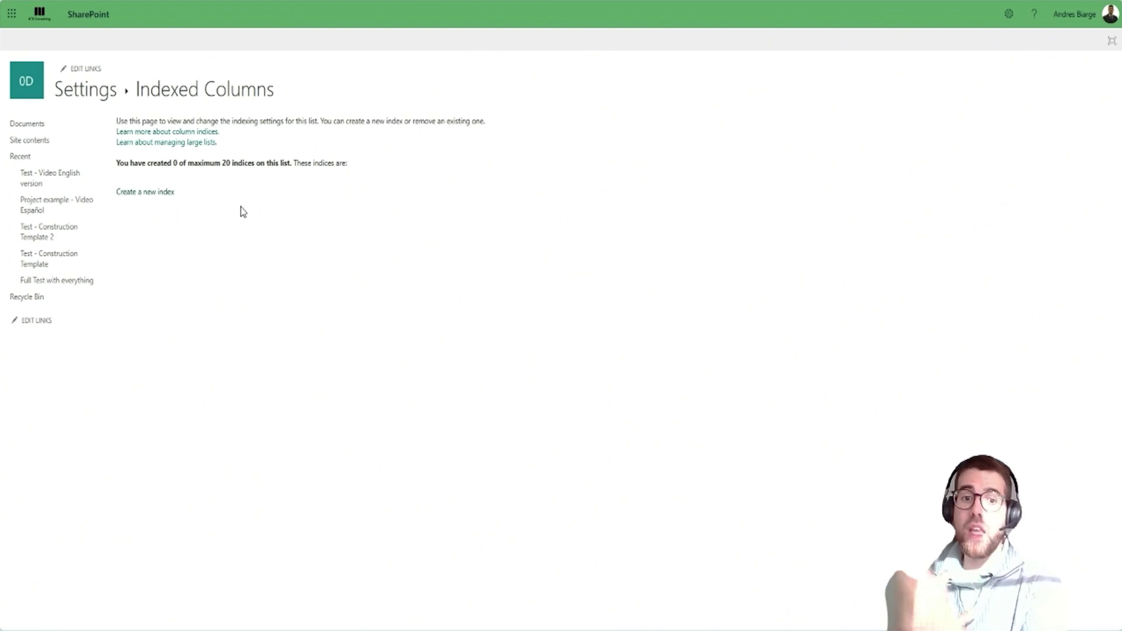
# Start a new index and choose Title as its primary column
pyautogui.click(150, 195)
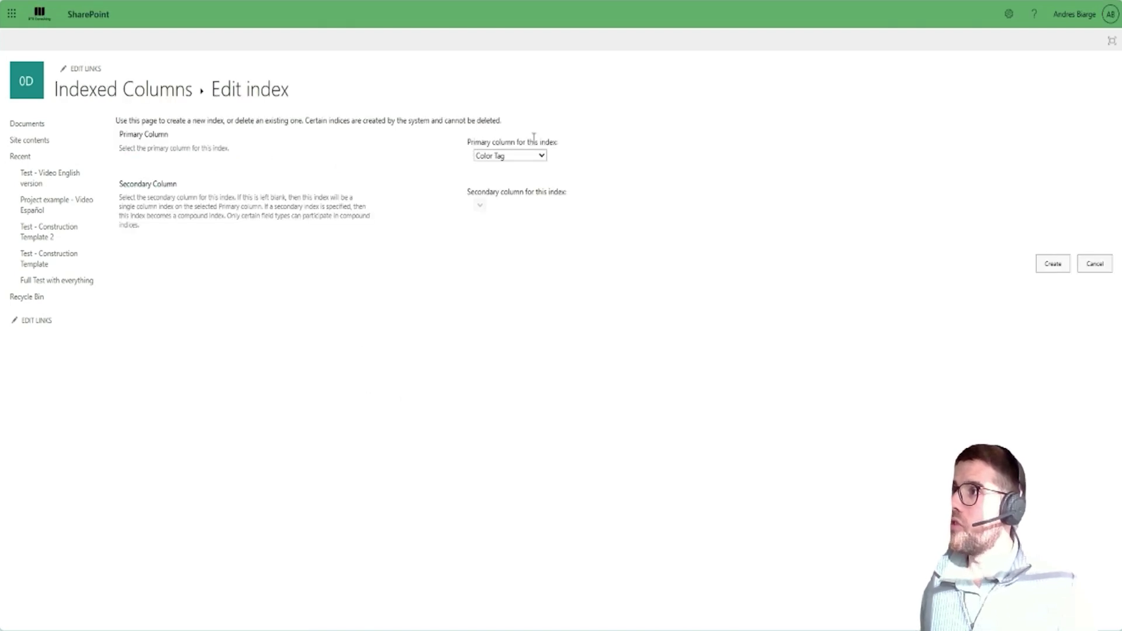
pyautogui.click(533, 157)
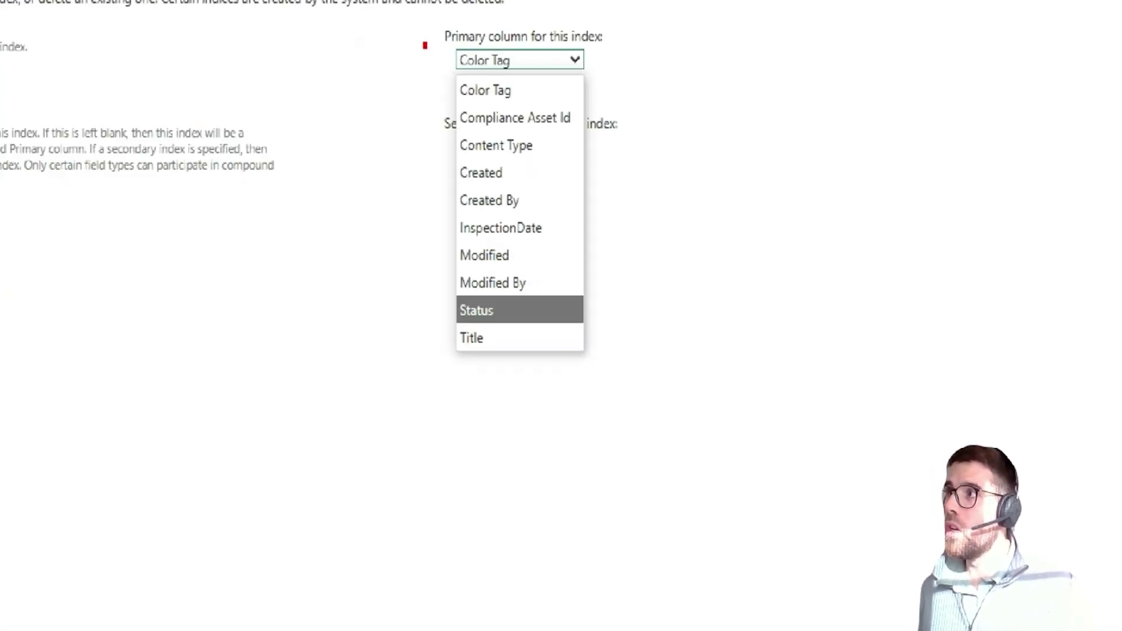
pyautogui.moveTo(424, 45); pyautogui.dragTo(606, 380)
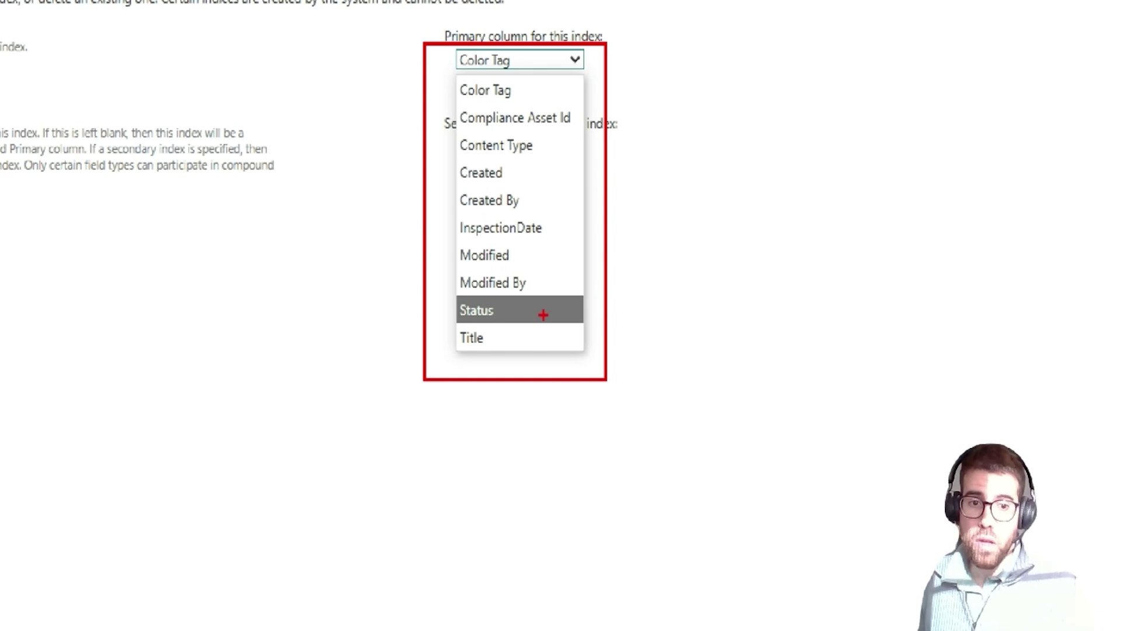
pyautogui.press('Escape')
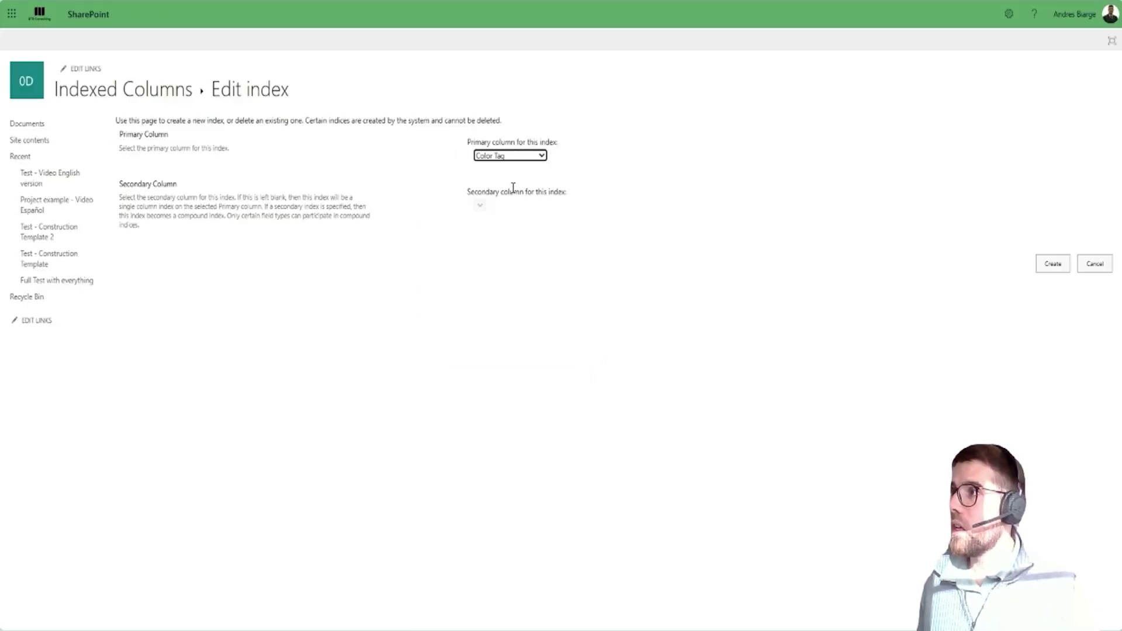
pyautogui.click(548, 55)
pyautogui.click(516, 315)
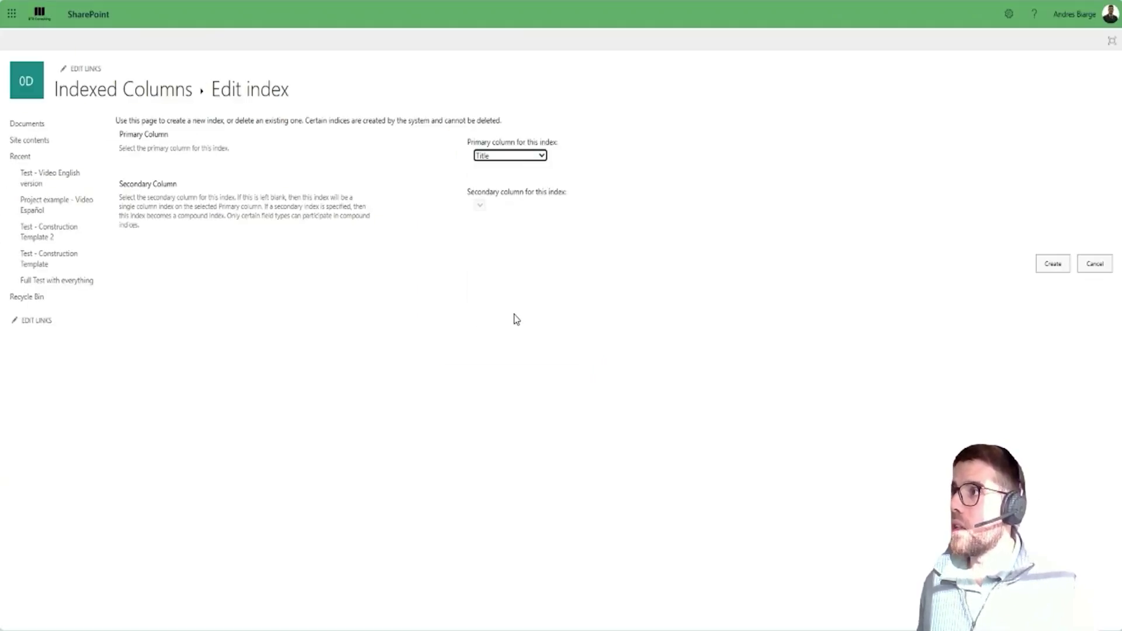
pyautogui.moveTo(1040, 254); pyautogui.dragTo(991, 221)
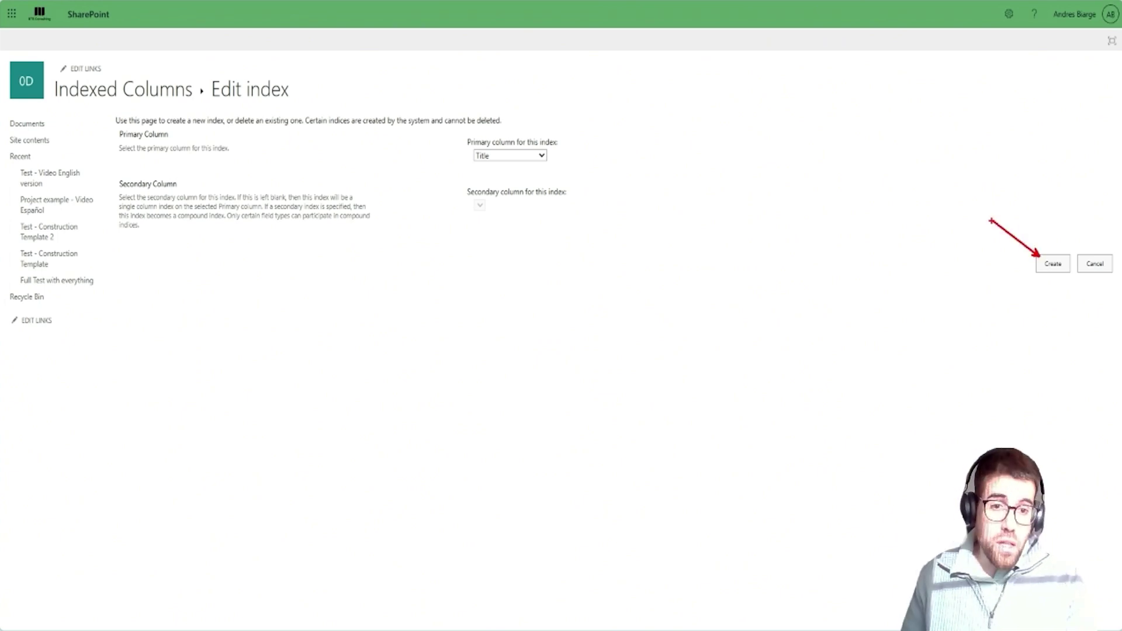